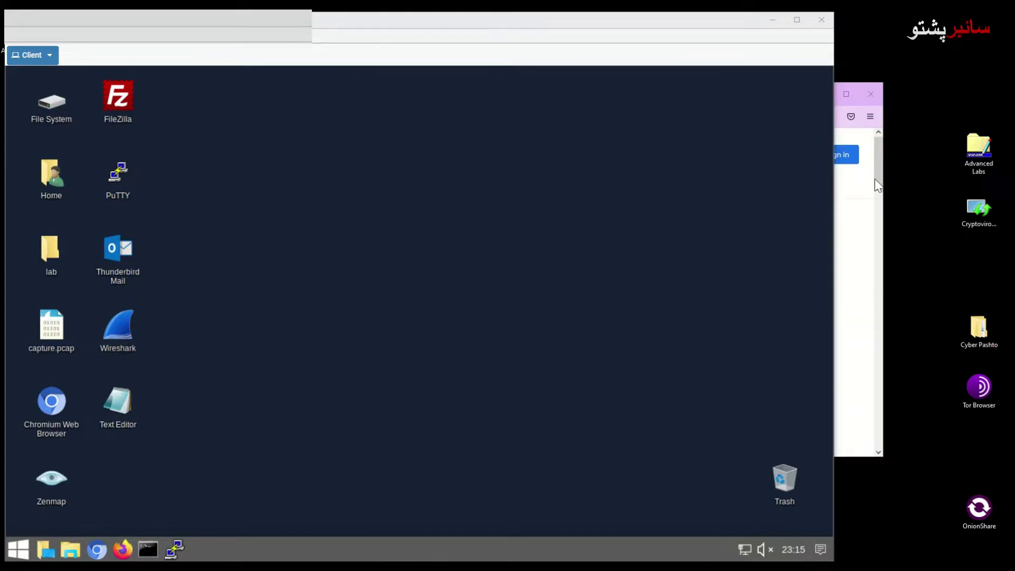
Read the search answers on SCP versus SFTP, then return to the lab desktop
click(879, 180)
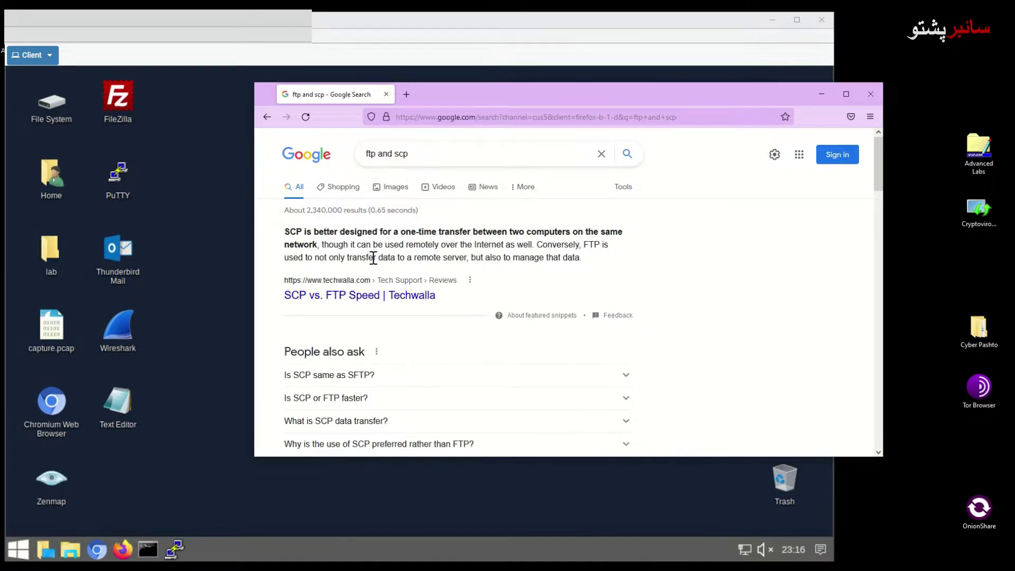
scroll(373, 258, down, 2)
click(404, 270)
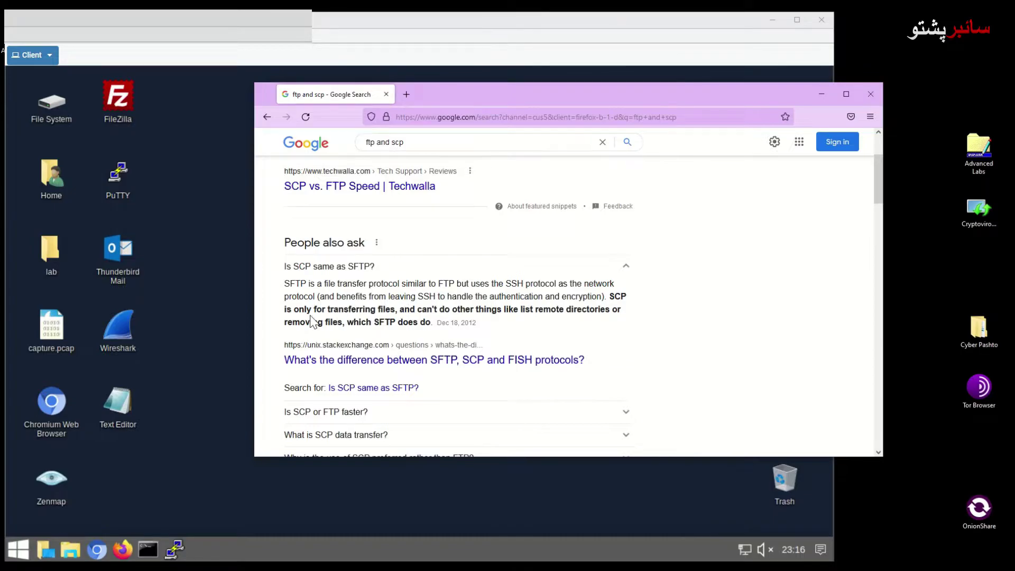
scroll(370, 366, down, 2)
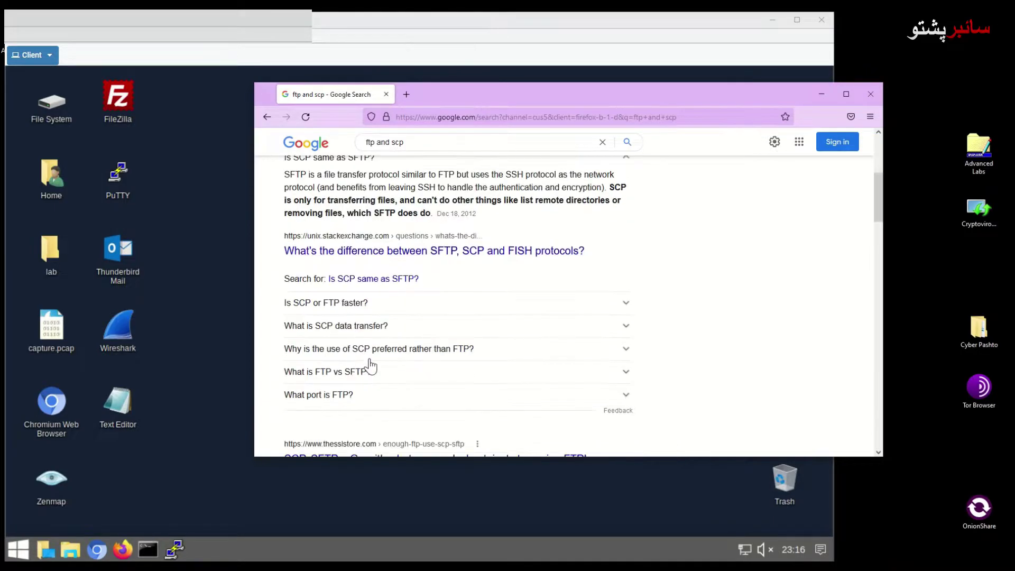
click(396, 327)
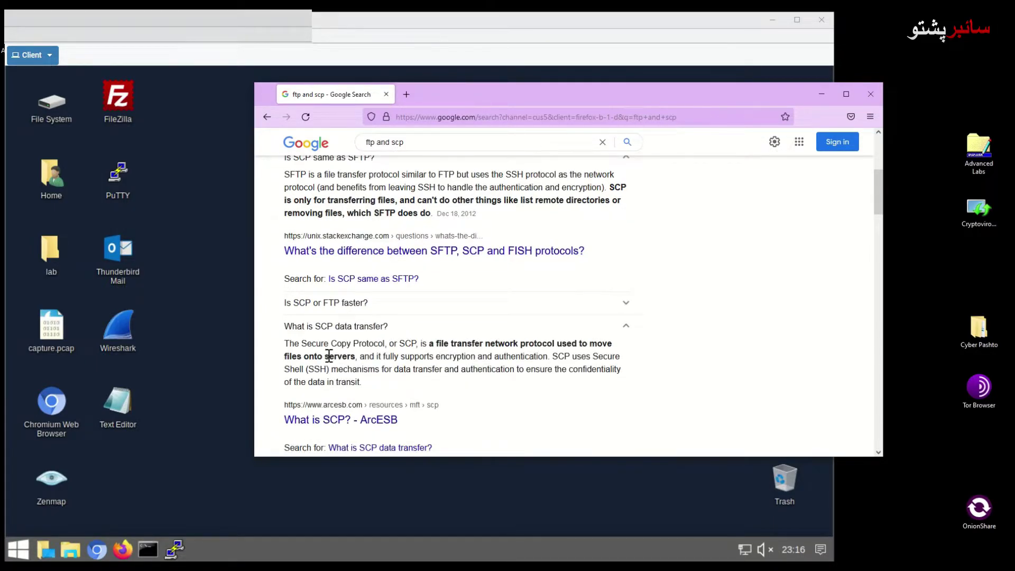
mouse_move(301, 344)
mouse_down()
mouse_move(389, 345)
mouse_move(302, 345)
mouse_up()
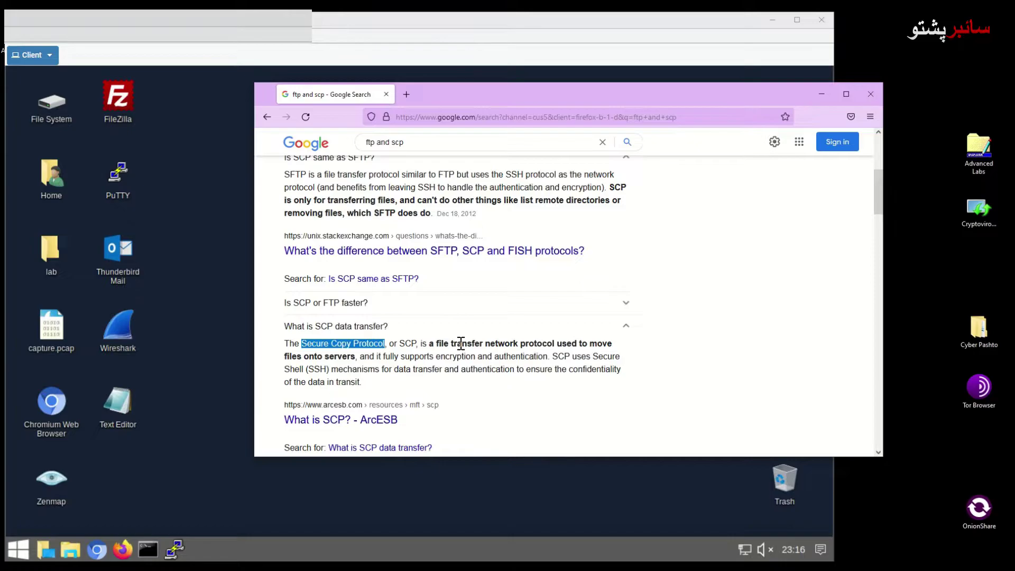
click(652, 30)
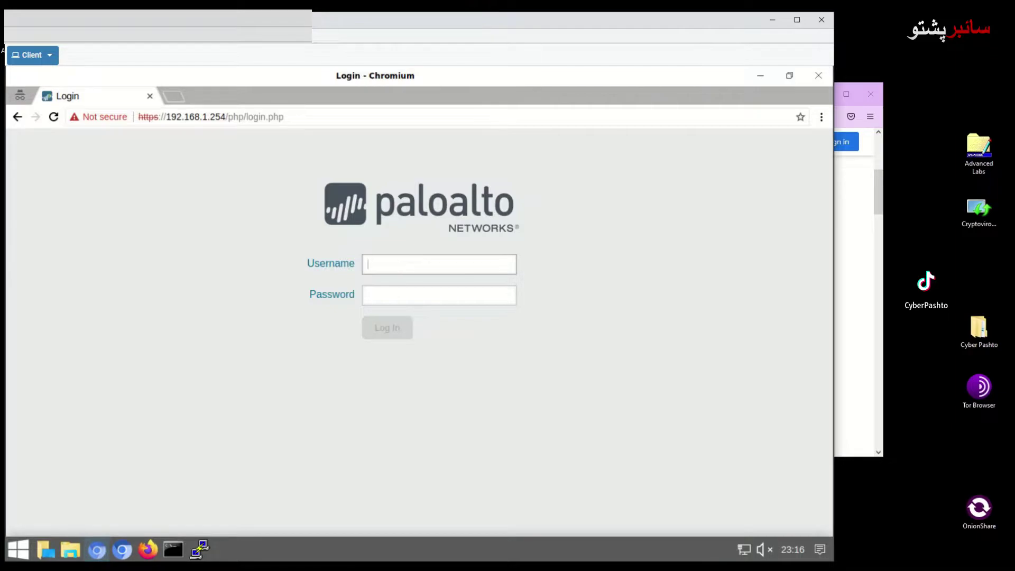
Log in to lab-firewall with the admin username and the account password
text(admin)
click(467, 292)
text(a)
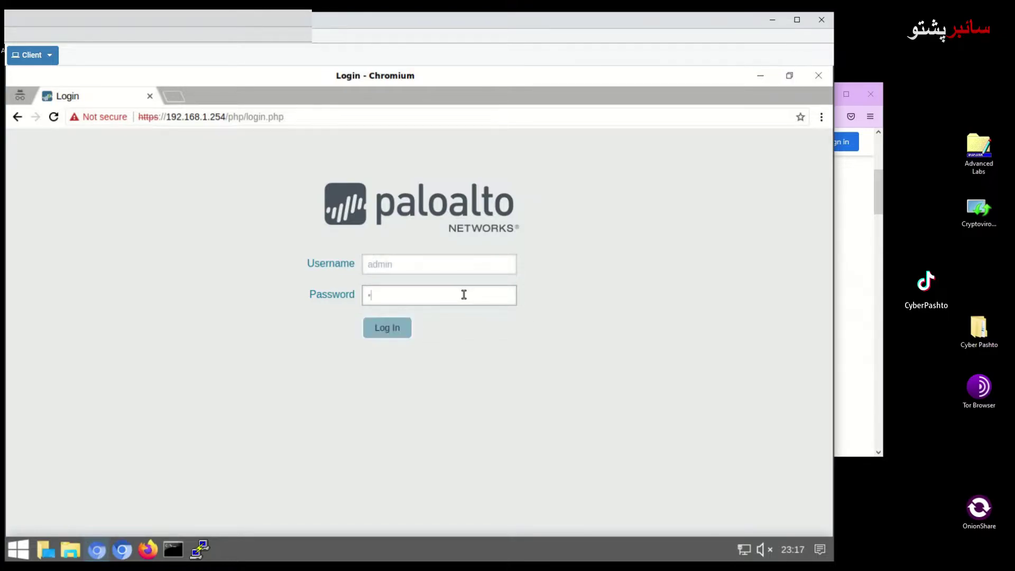
text(********)
key(Return)
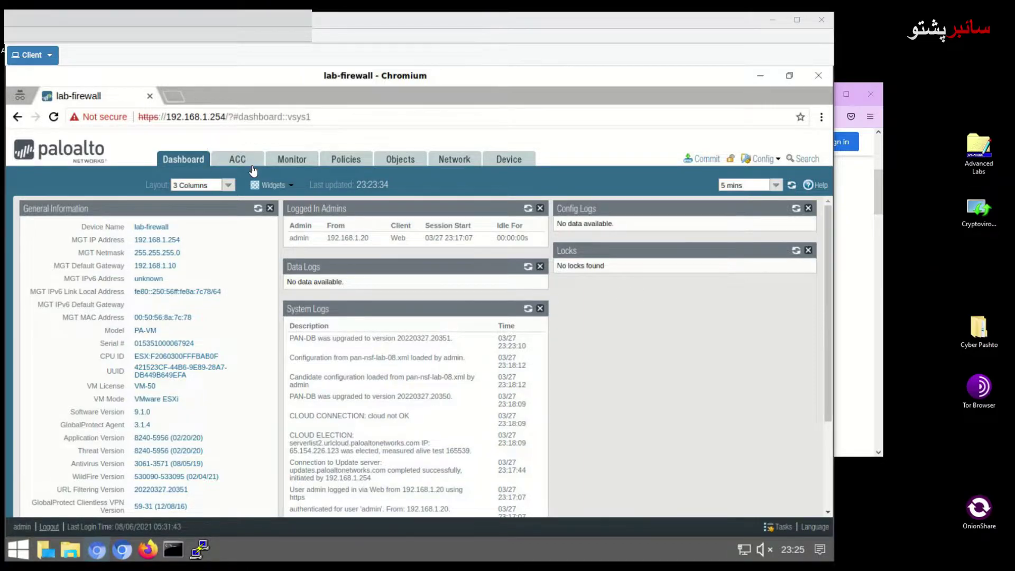
Check the firewall's system time under Device > Setup > Management and snip the page
click(519, 167)
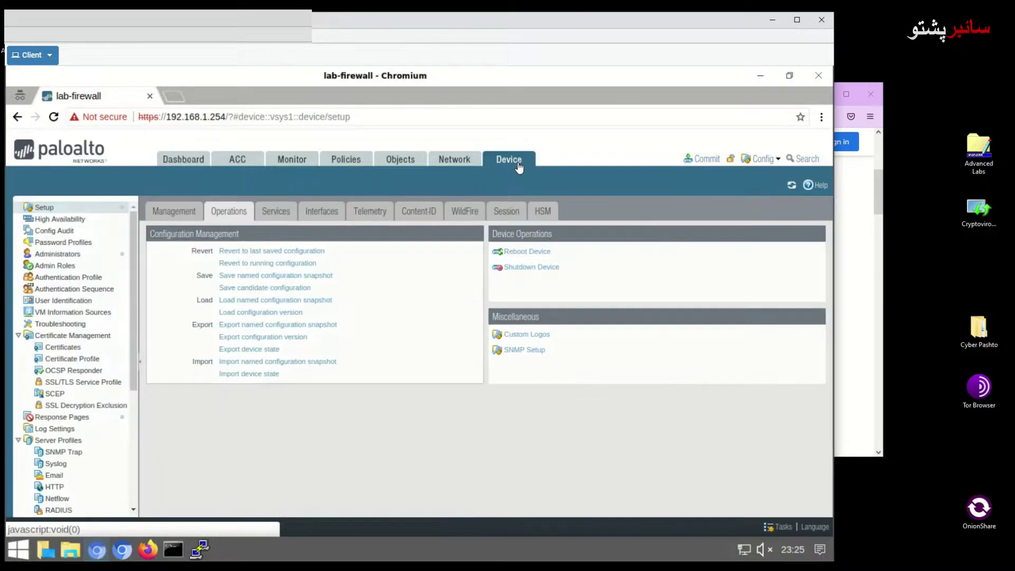
click(166, 213)
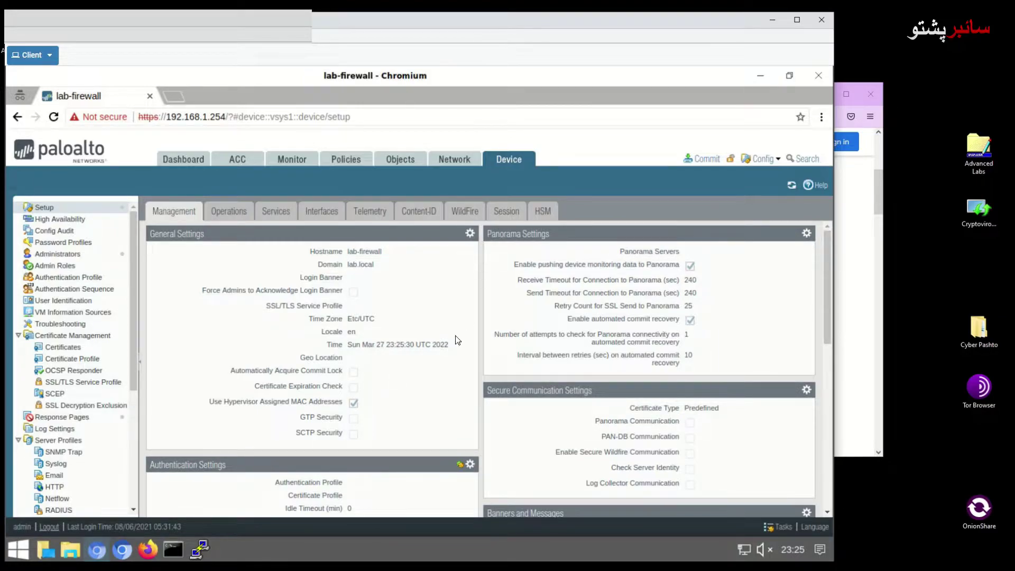
drag(455, 346, 319, 353)
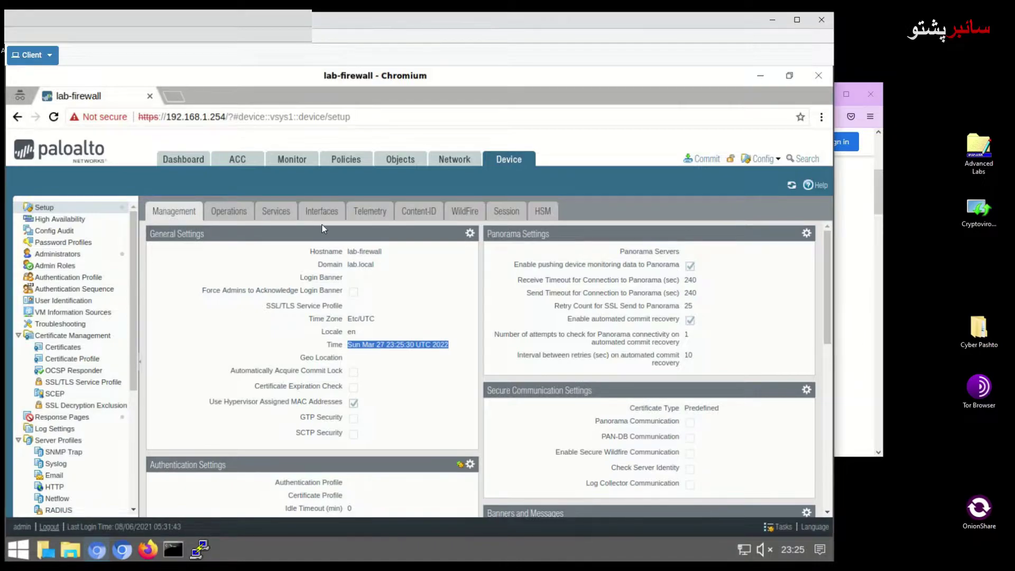
key(super+shift+s)
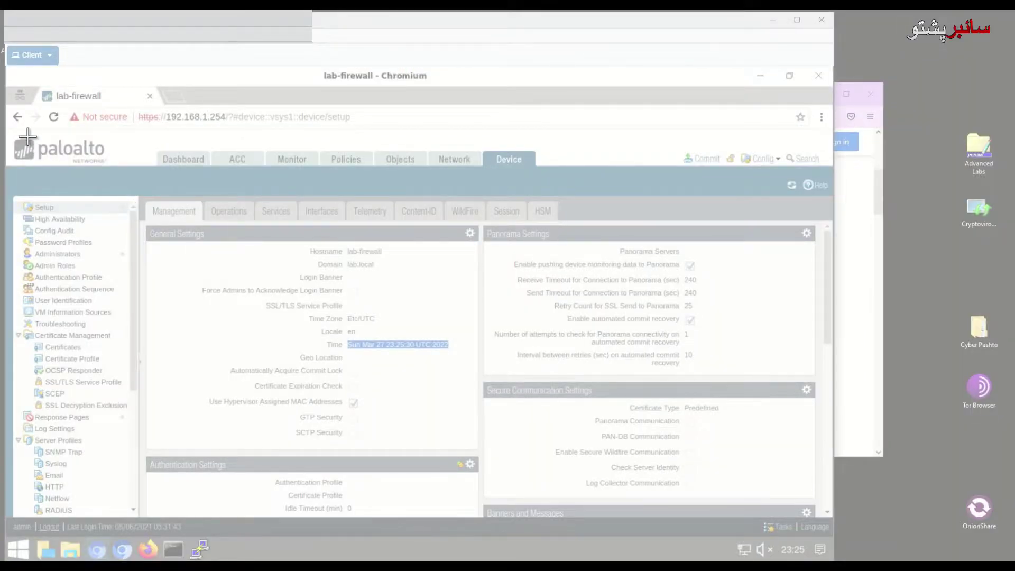
mouse_move(13, 127)
mouse_down()
mouse_move(335, 339)
mouse_move(704, 532)
mouse_move(775, 533)
mouse_up()
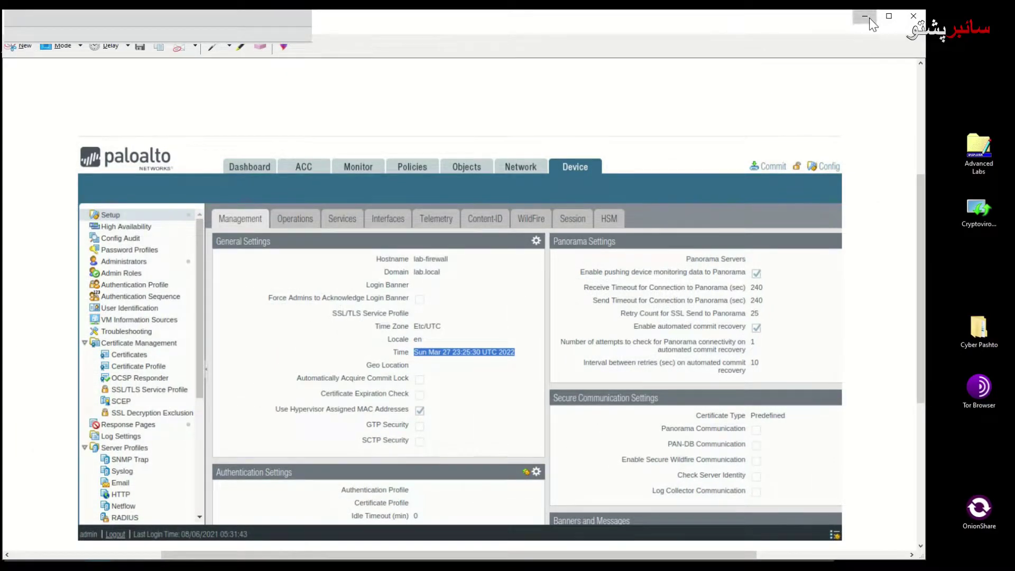
click(870, 17)
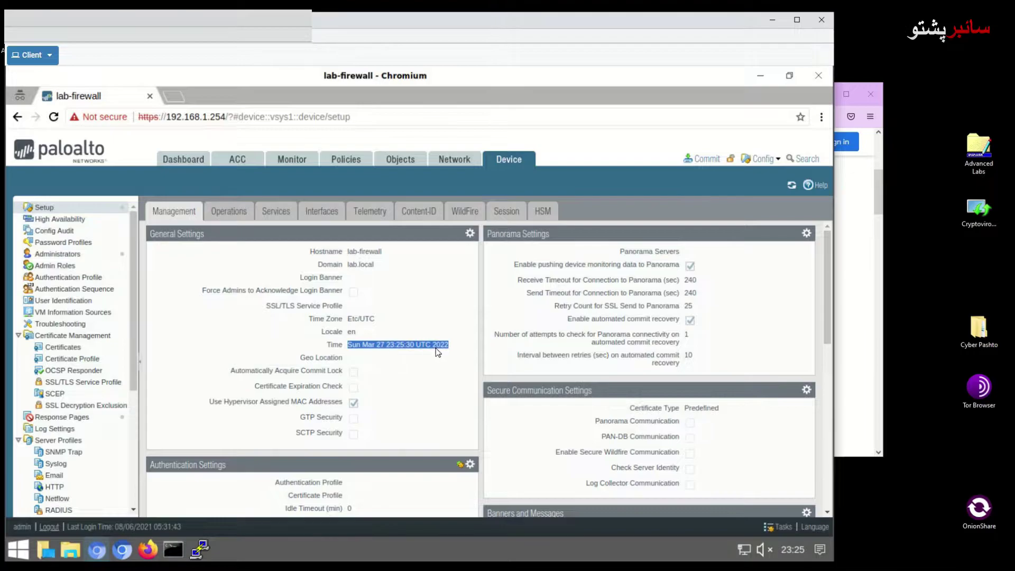
click(390, 348)
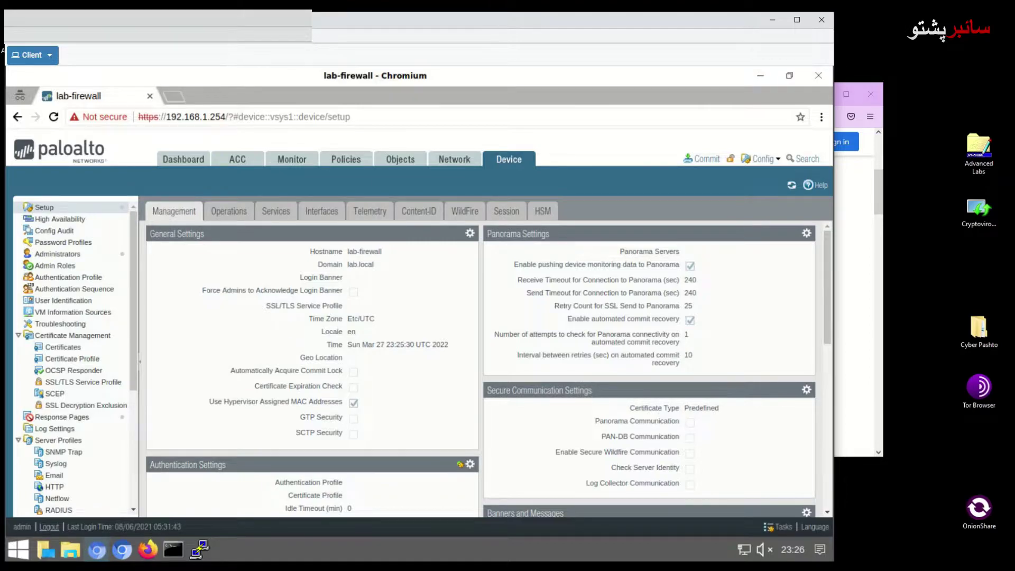
Refresh the Device page and open the empty Scheduled Log Export list
click(508, 159)
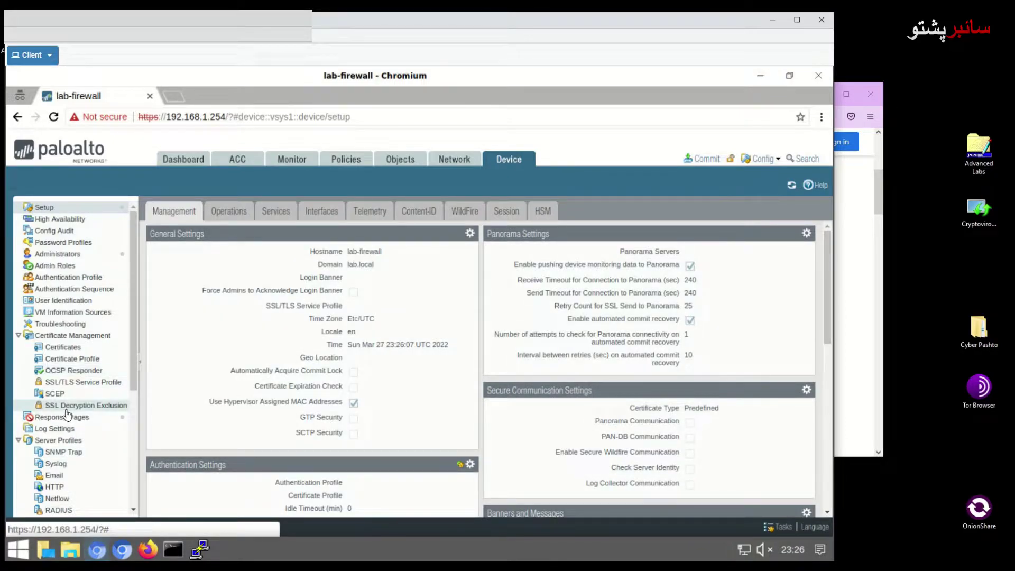
scroll(92, 370, down, 1)
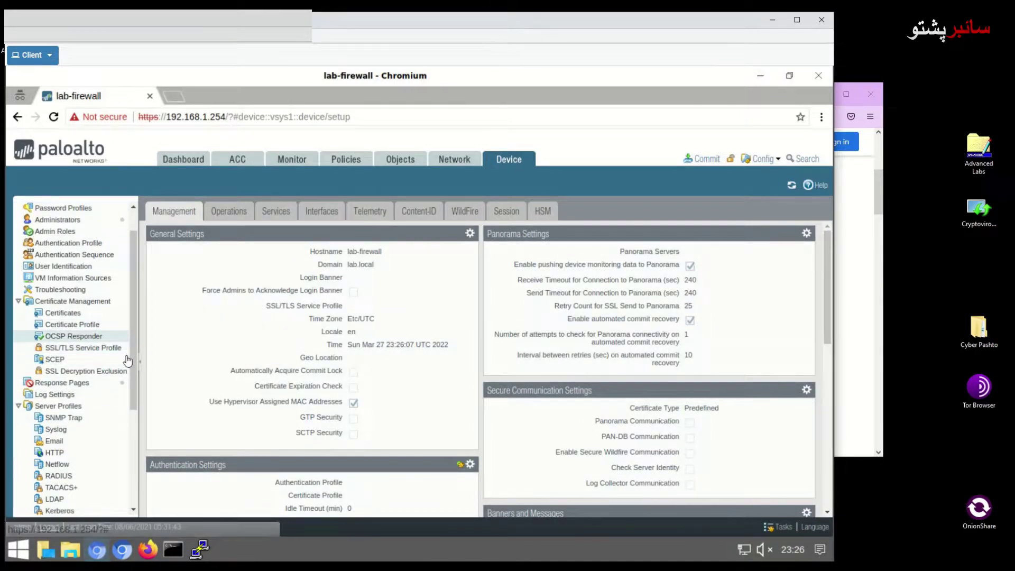
drag(135, 362, 145, 426)
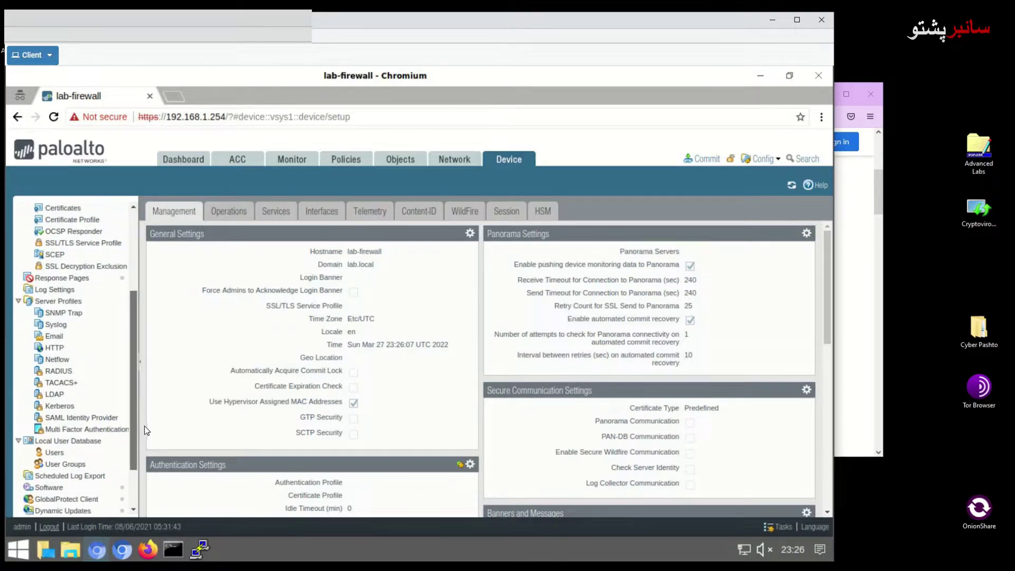
click(79, 474)
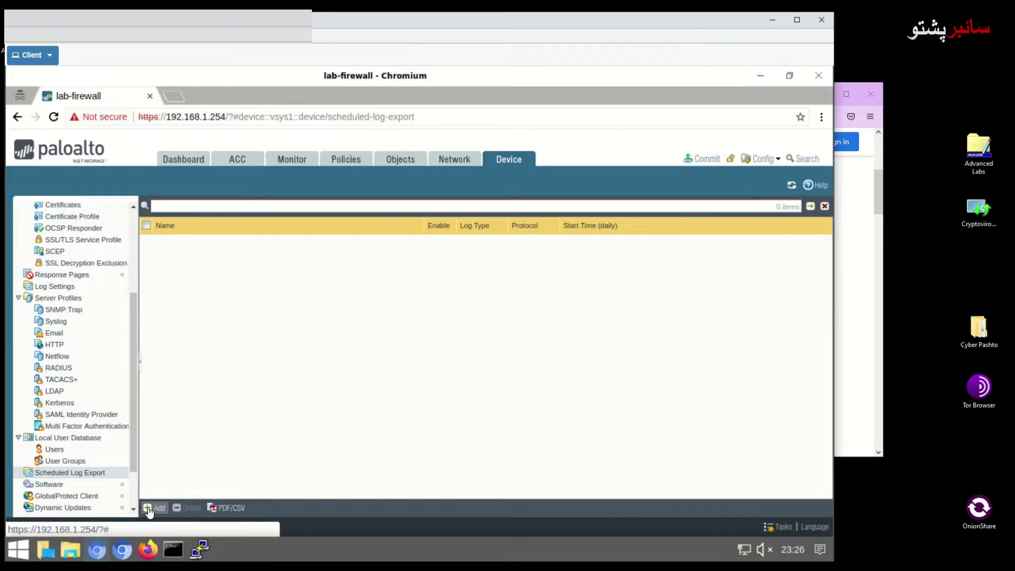
Add a new scheduled log export named 'Backup Traffic Log'
click(148, 509)
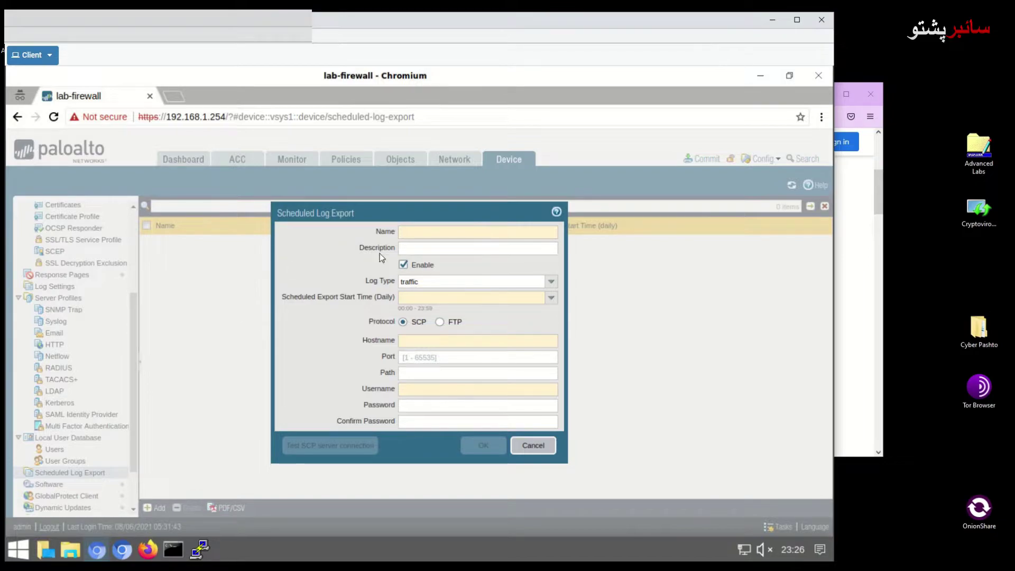
click(412, 233)
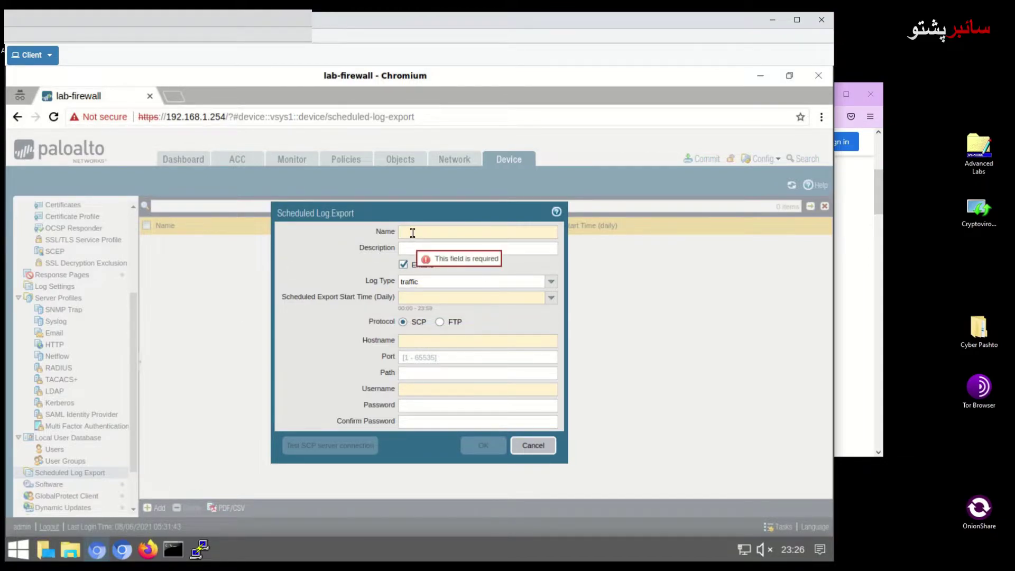
text(Ba)
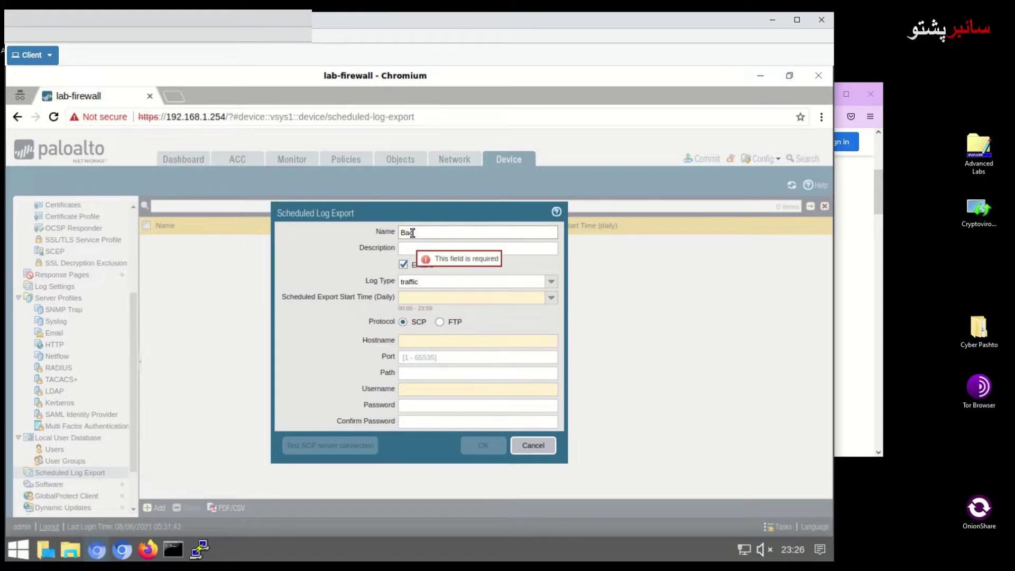
text(ckup Traff)
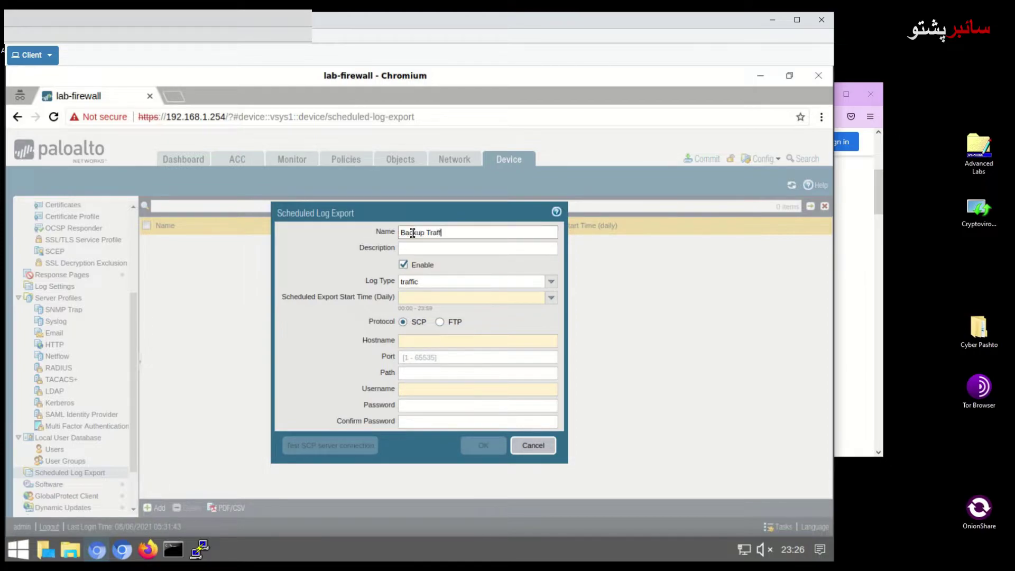
text(ic L)
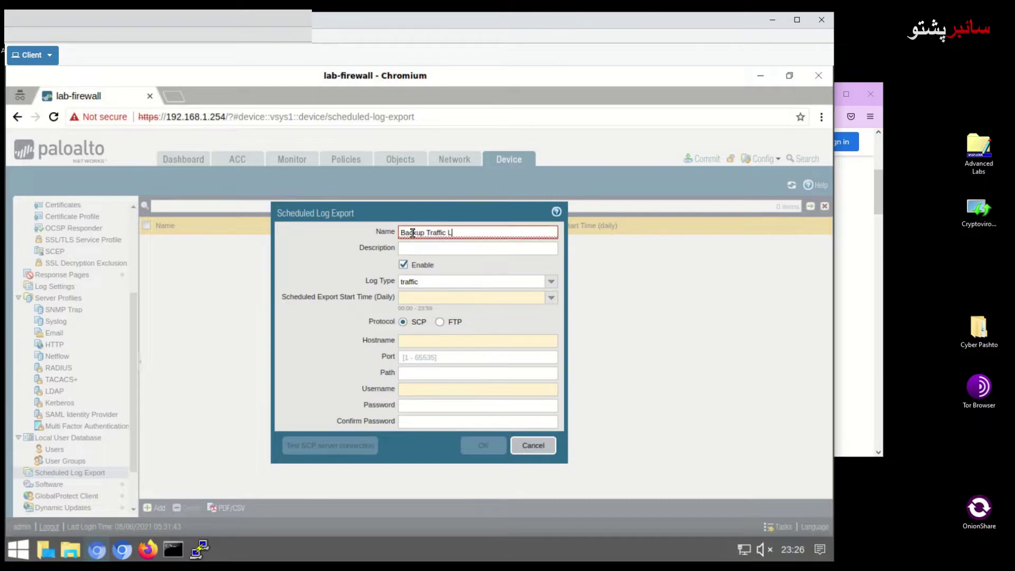
text(og)
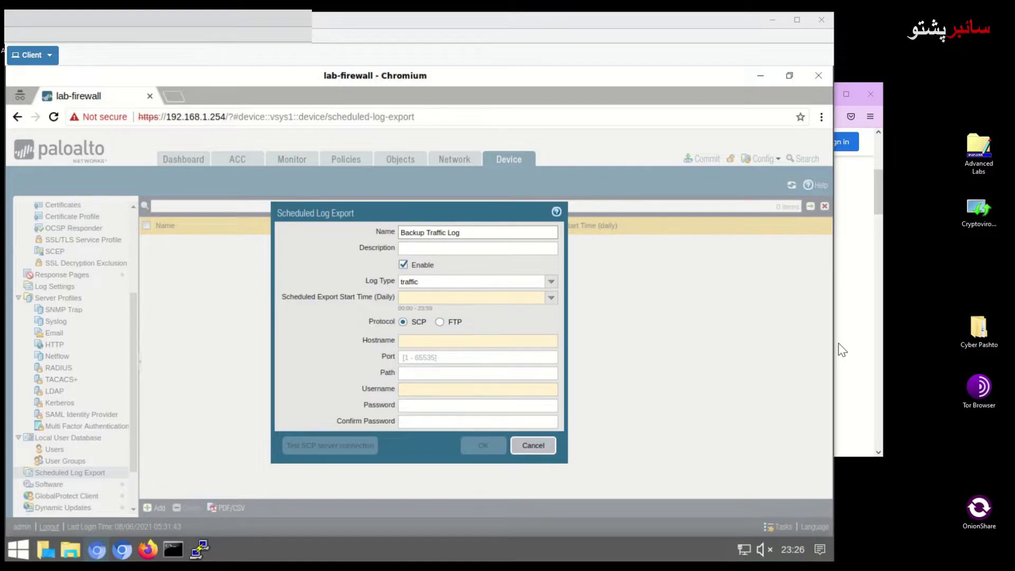
Set the daily export start time to 06:45 and the protocol to FTP
click(412, 297)
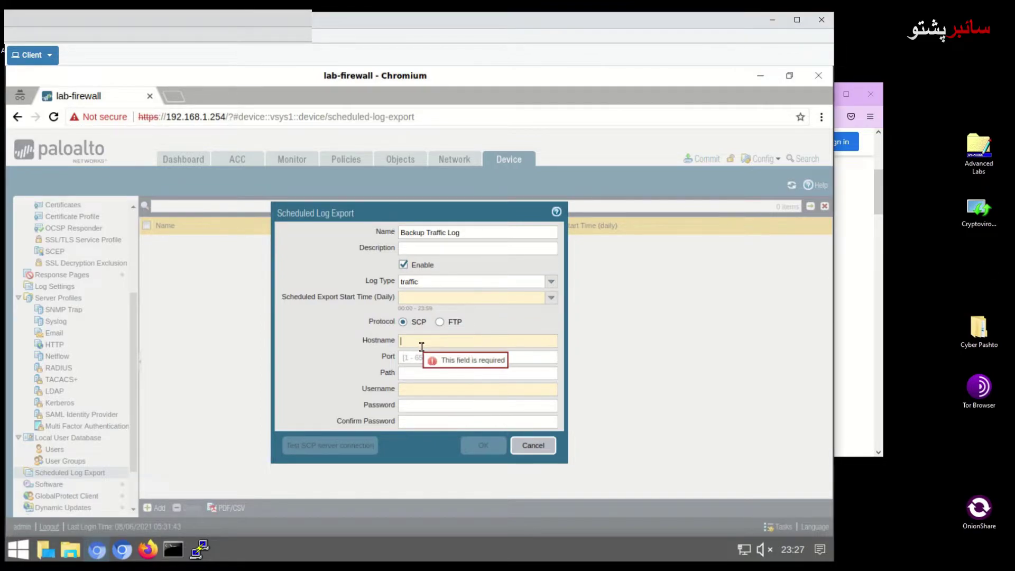
click(400, 298)
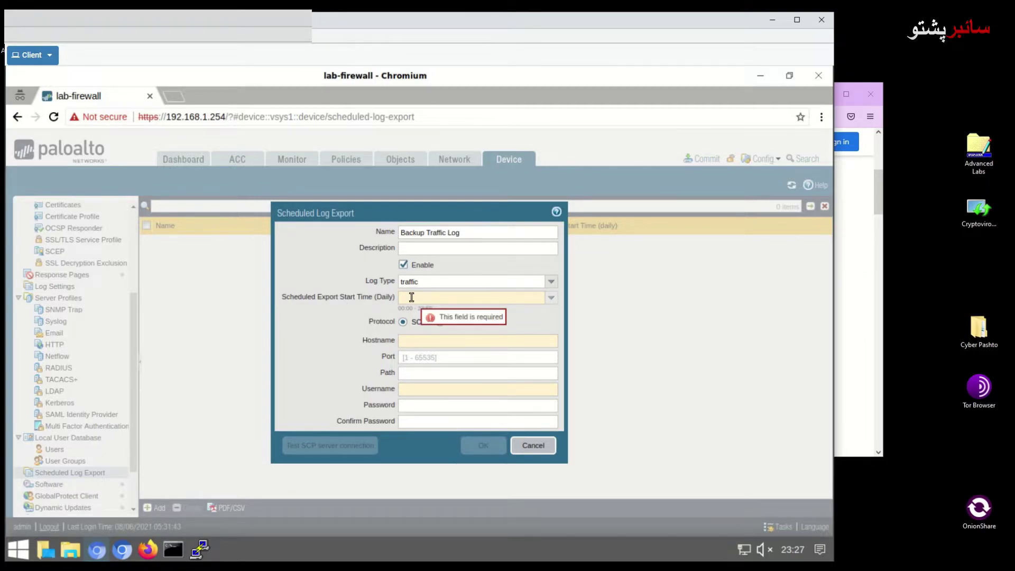
text(06)
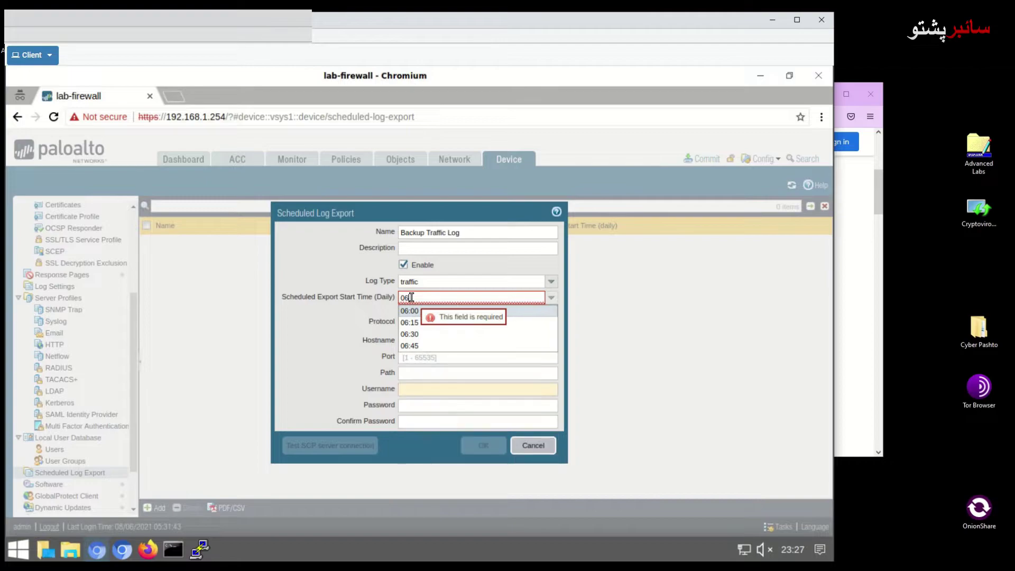
text(:45)
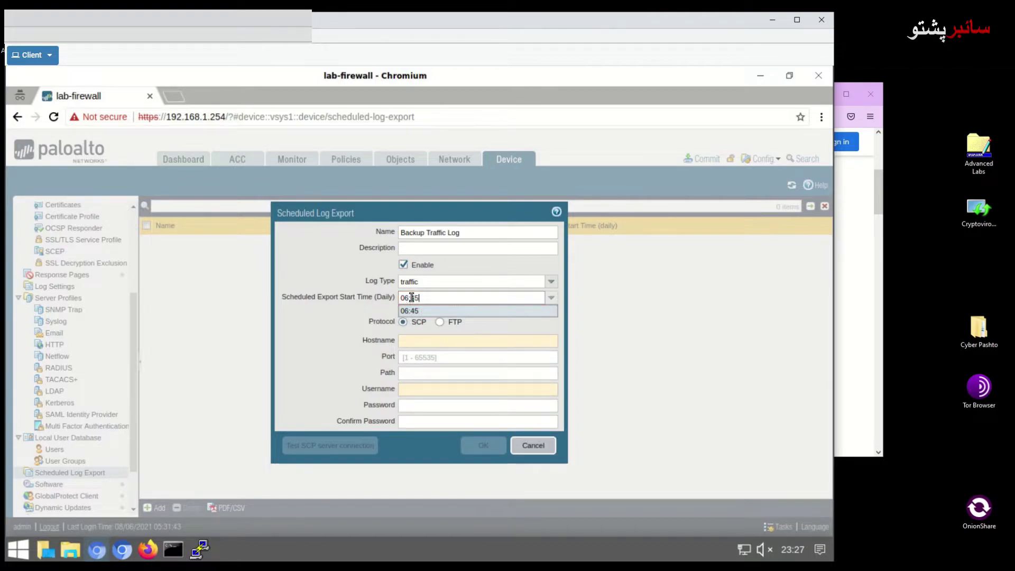
click(410, 310)
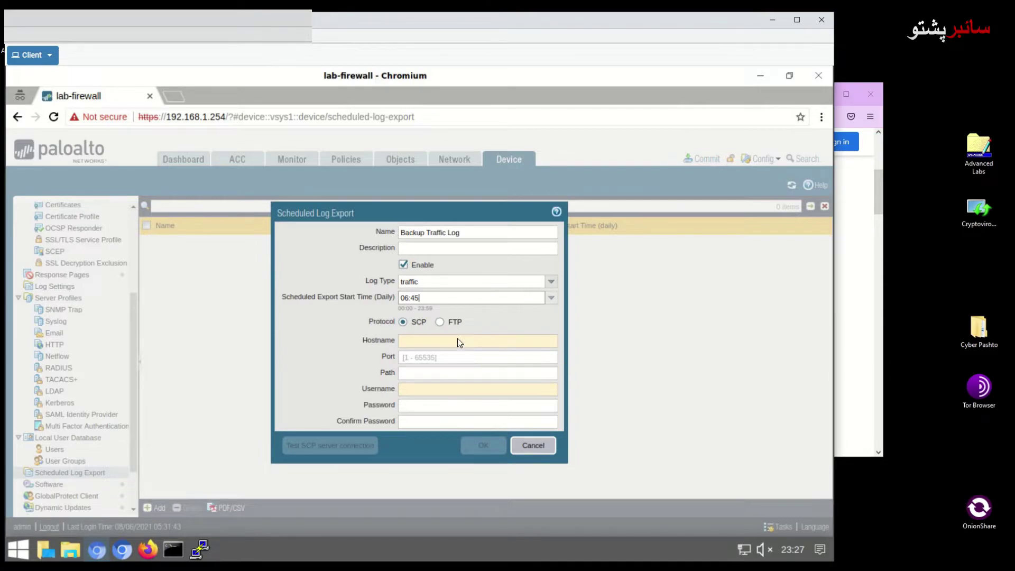
click(443, 322)
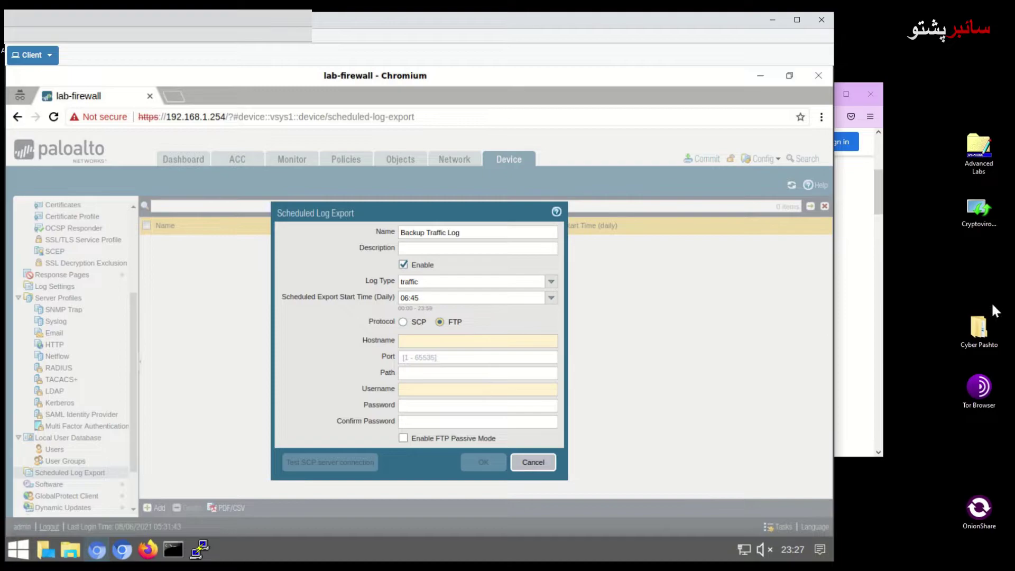
Target FTP server 192.168.50.10 on port 21 with path /
click(431, 341)
text(192.1)
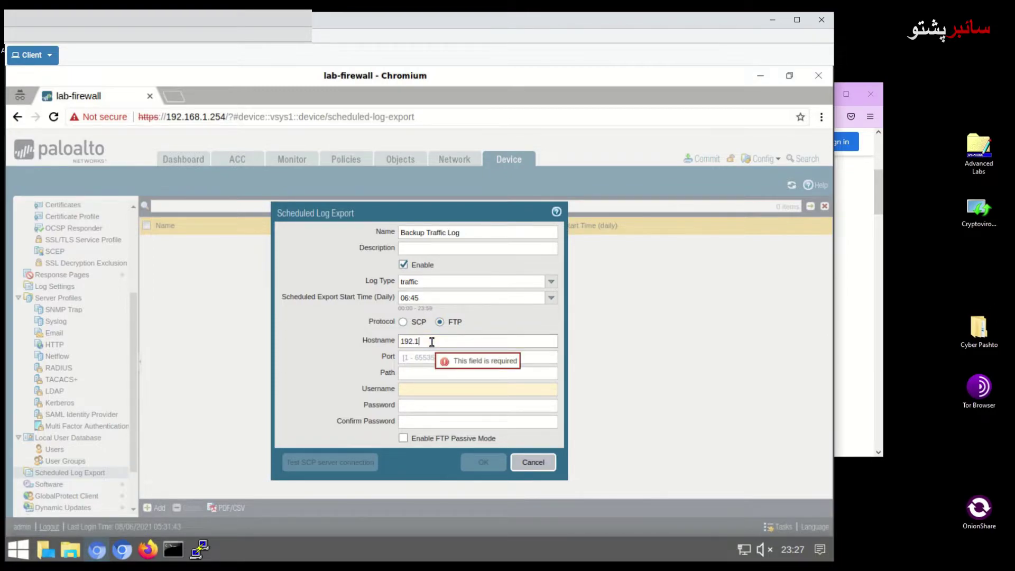
text(68.50.10)
click(414, 359)
text(21)
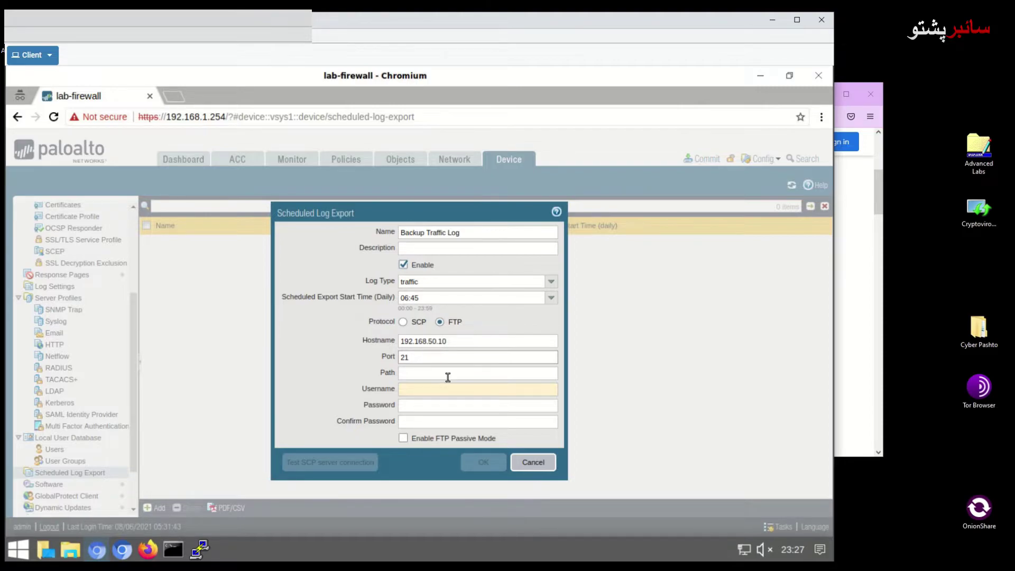
click(426, 373)
text(/)
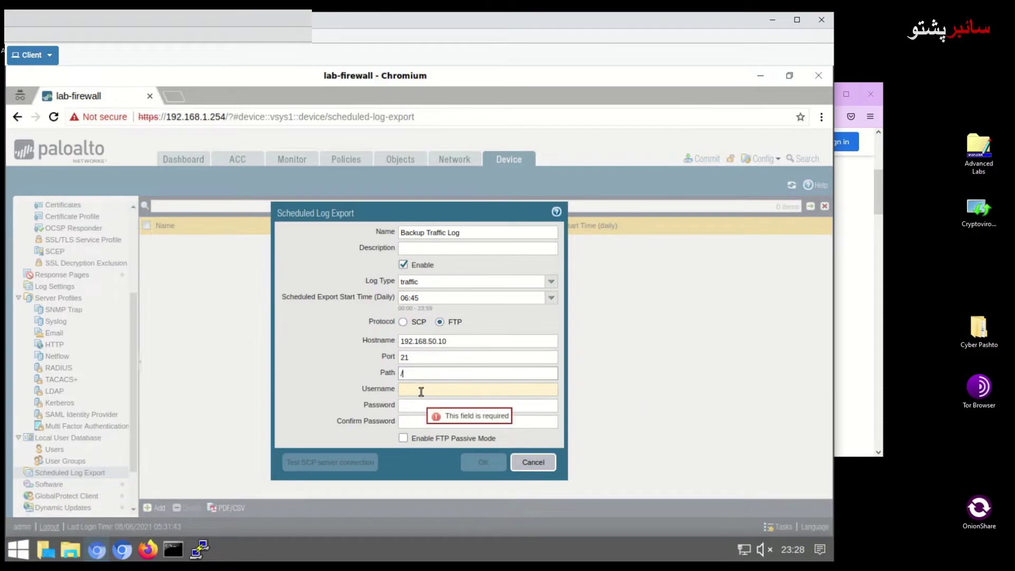
Enter the FTP username, password and confirmation, and enable FTP passive mode
click(425, 388)
text(lab)
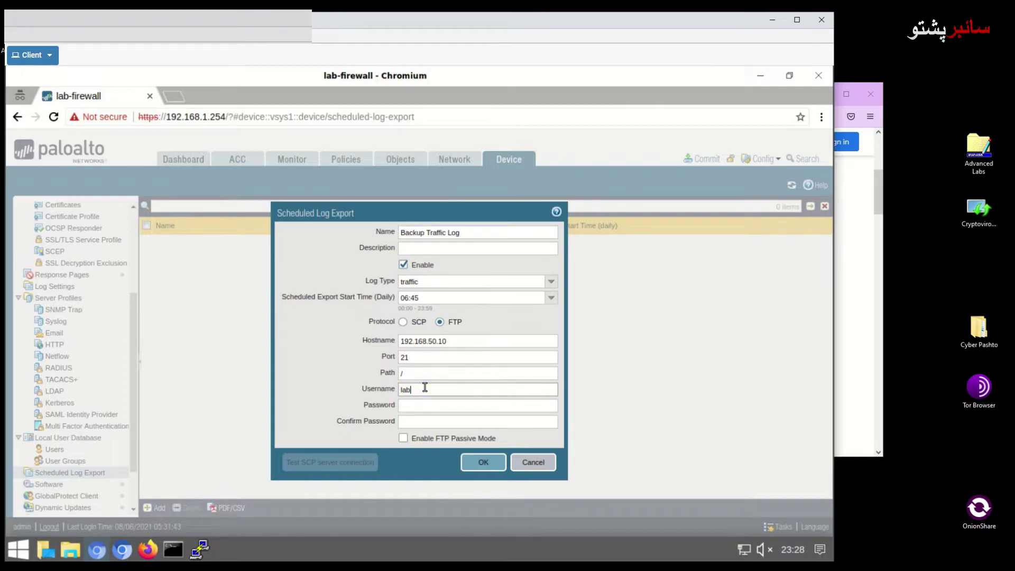
text(-ser)
click(423, 405)
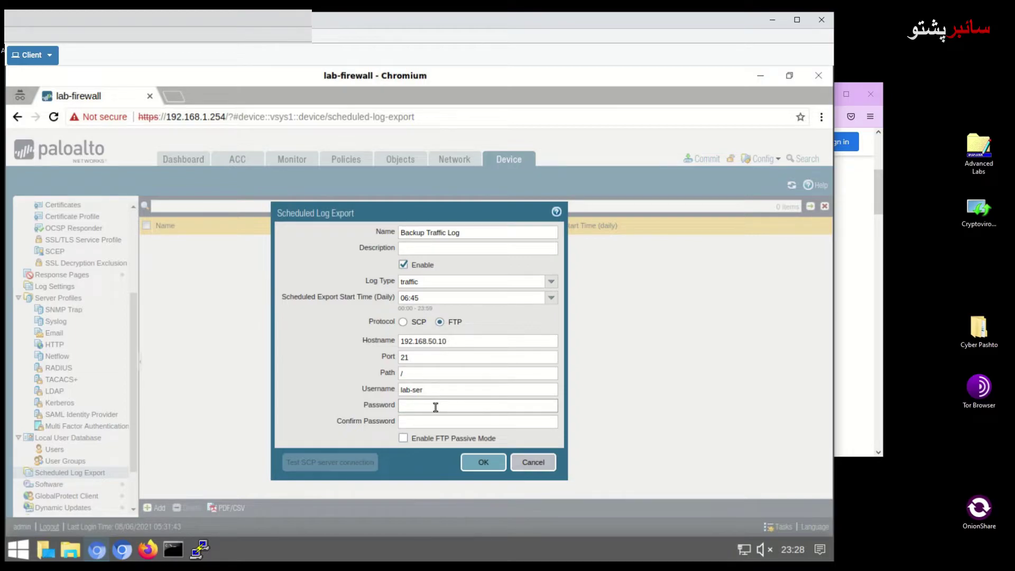
text(••••••)
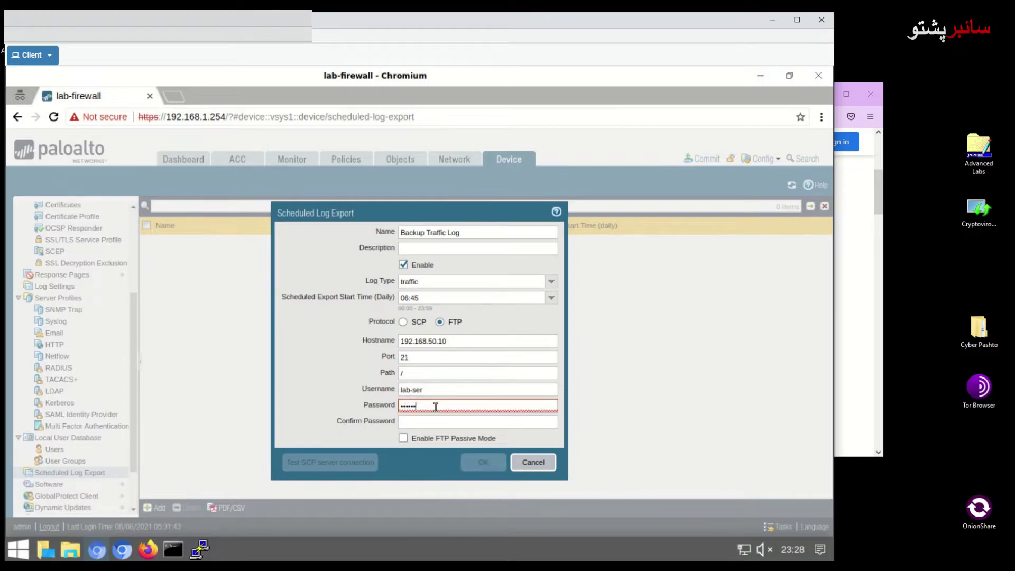
text(••)
click(430, 423)
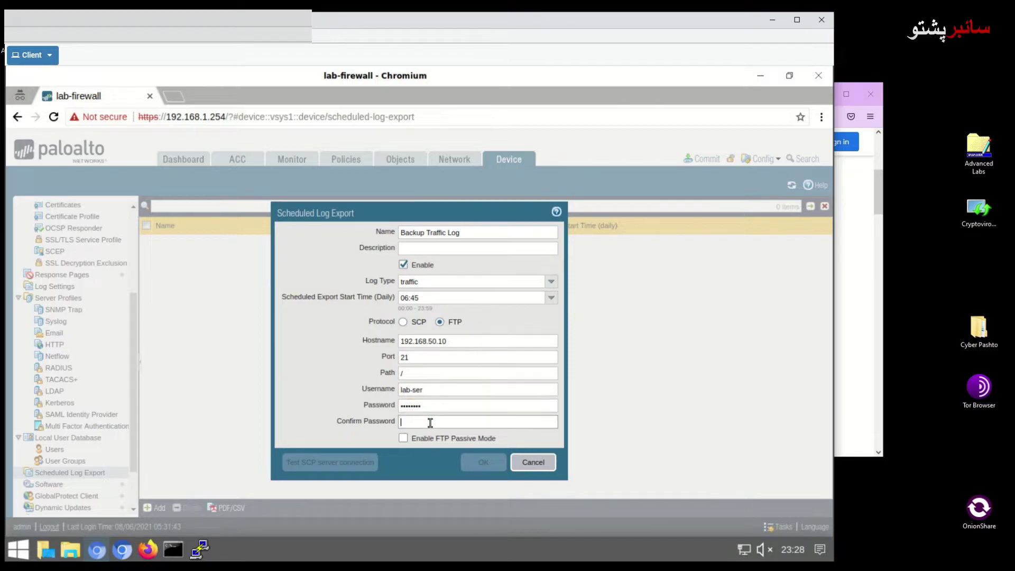
text(•••)
key(BackSpace)
key(BackSpace)
key(BackSpace)
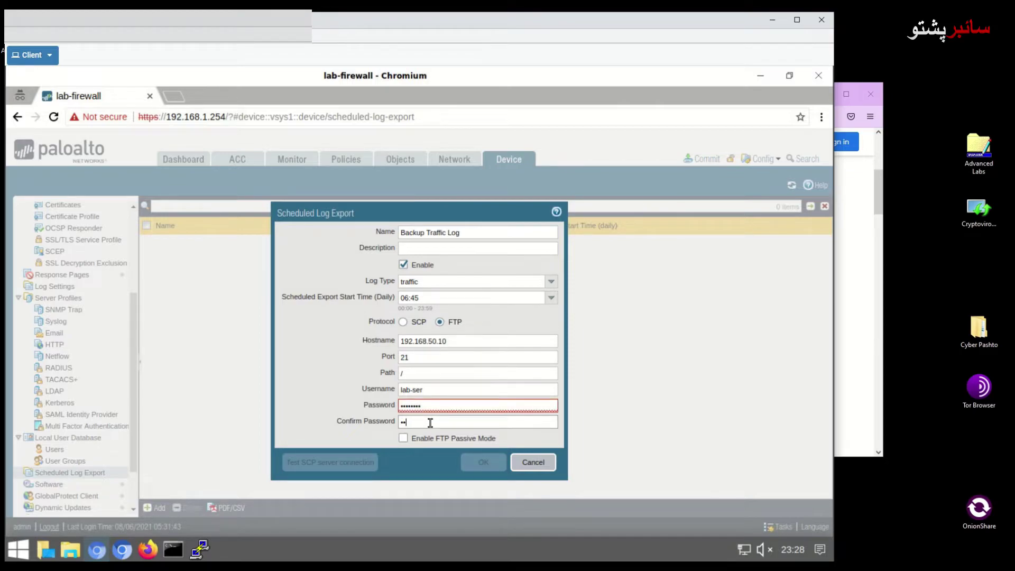
text(••••••••)
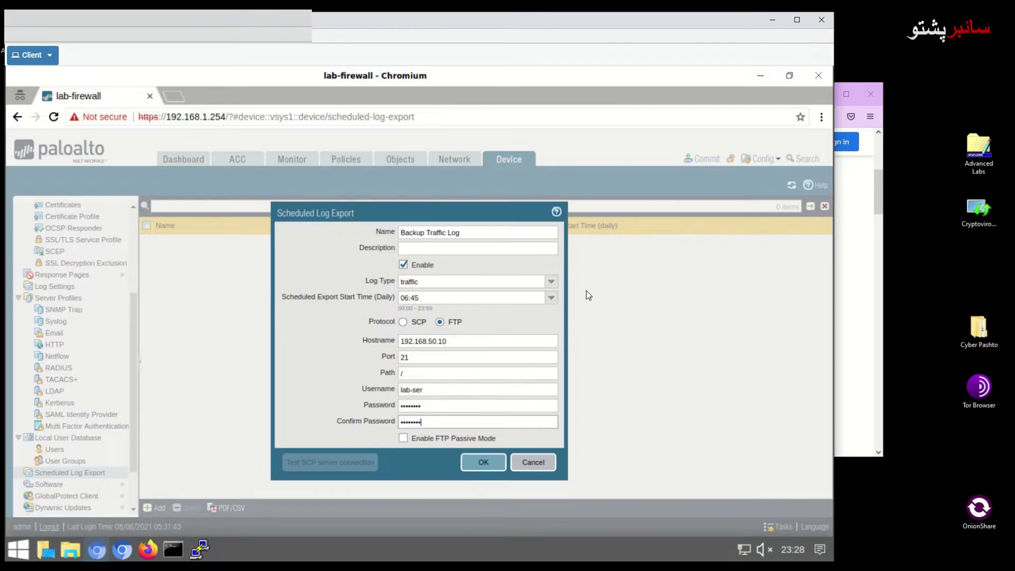
click(436, 440)
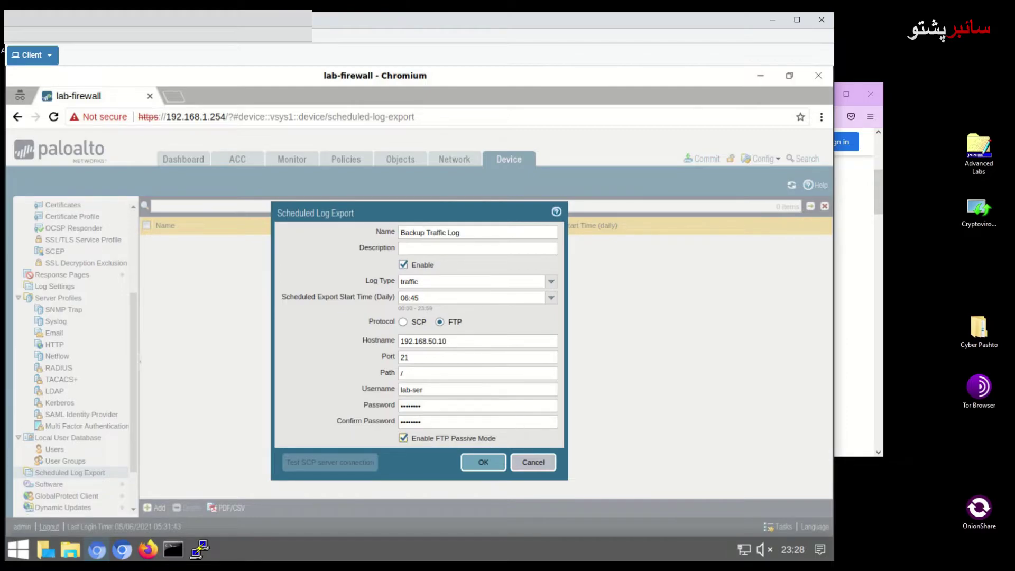
Save the Backup Traffic Log entry, commit the configuration, and close the commit status
click(489, 459)
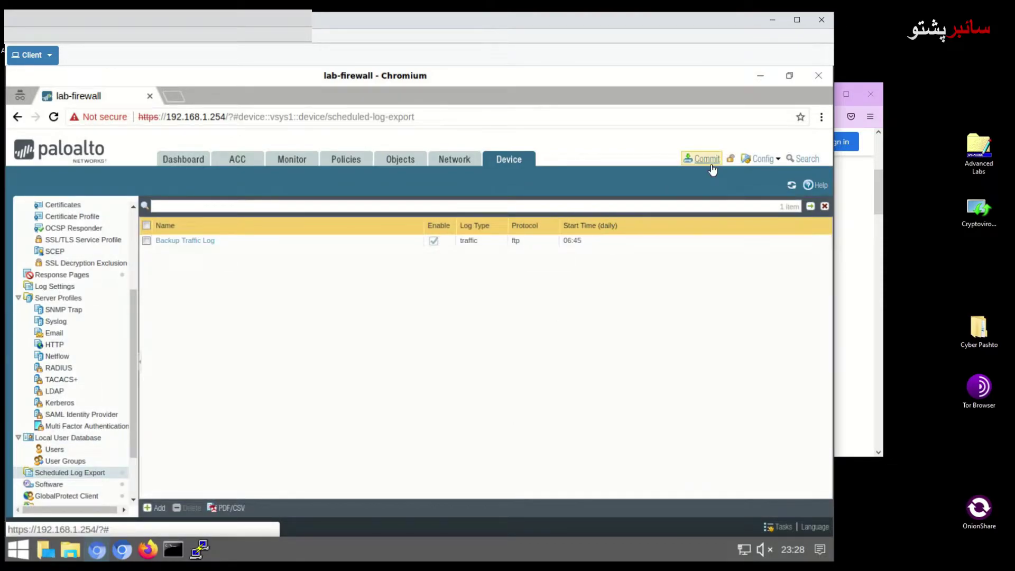
click(707, 158)
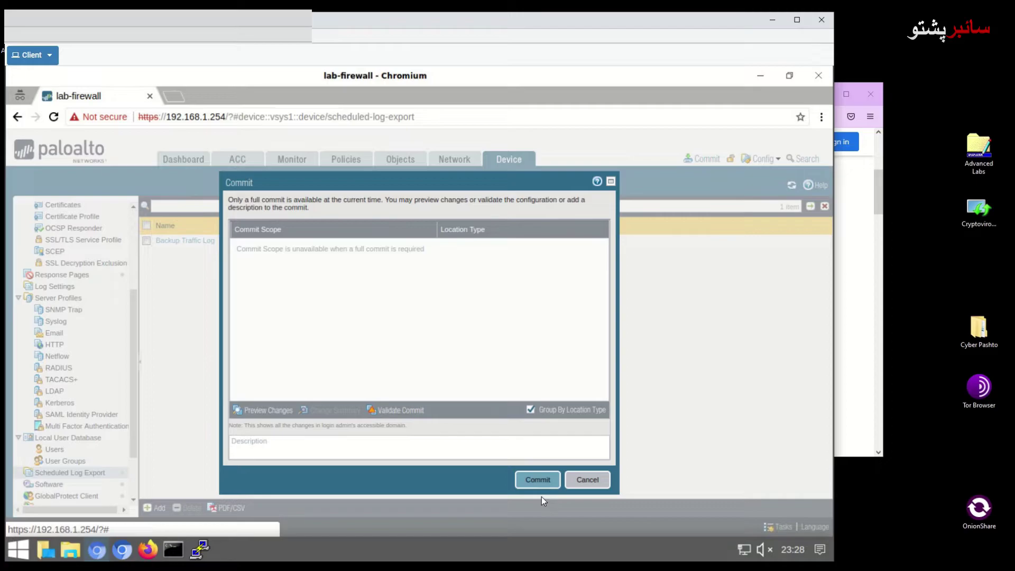
click(538, 482)
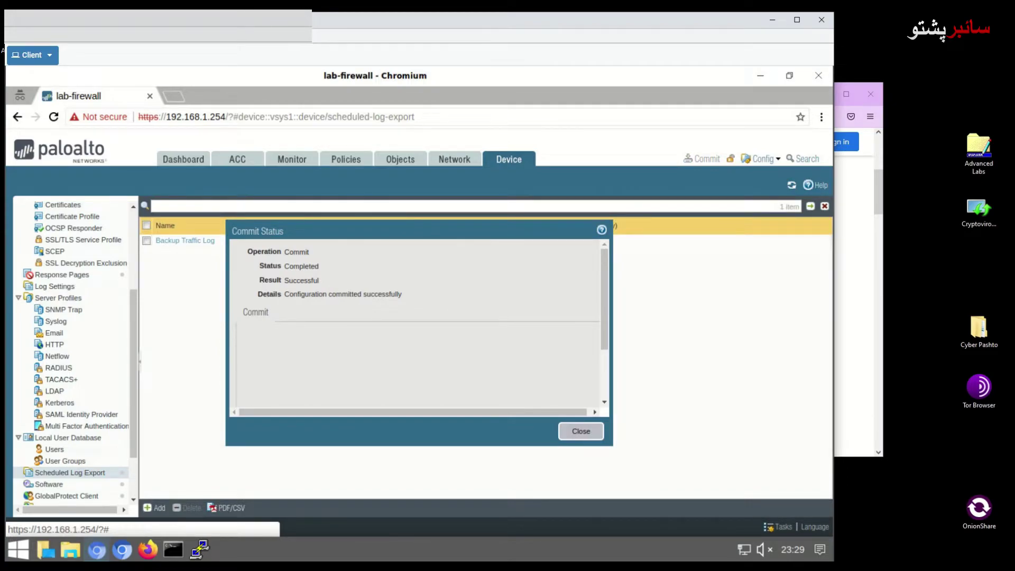
click(579, 433)
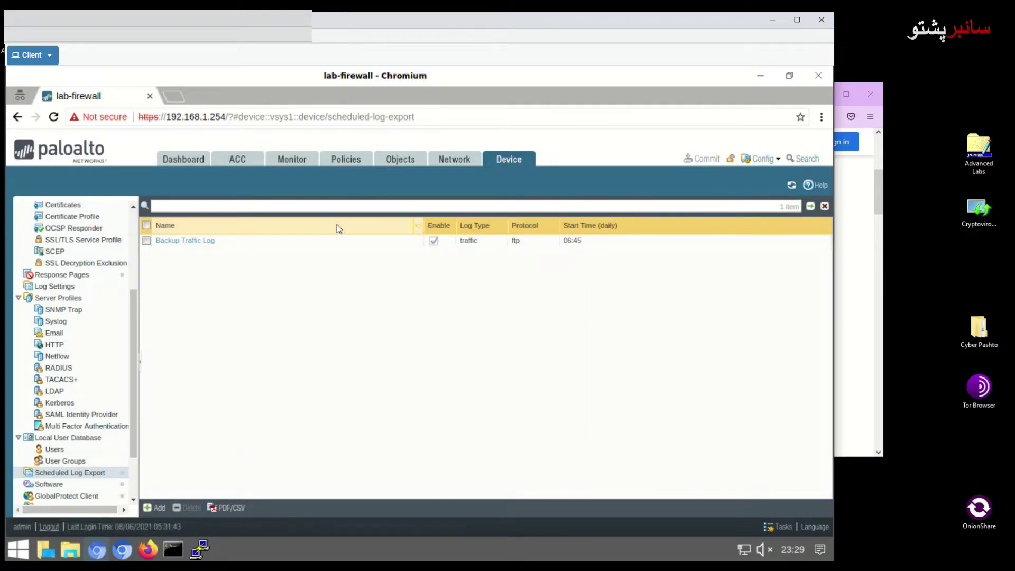
Open Monitor > Logs > System to view the firewall's system log entries
click(294, 160)
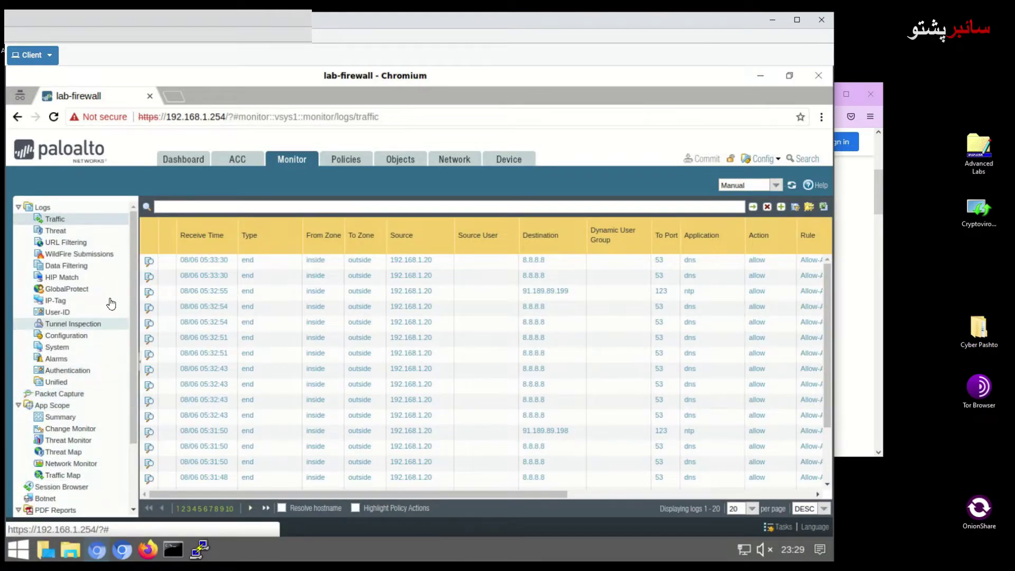
drag(132, 299, 142, 414)
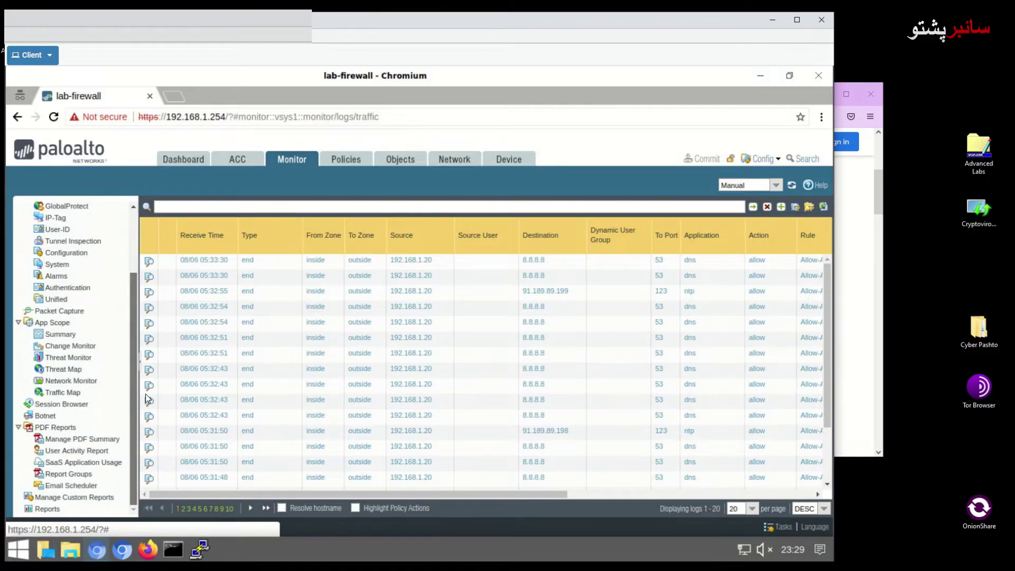
drag(140, 360, 122, 270)
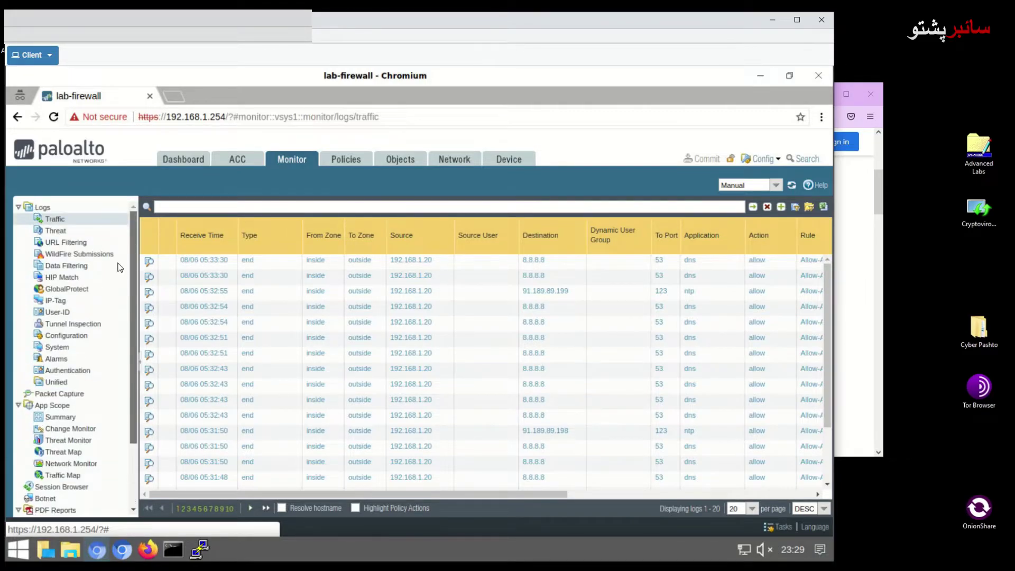
click(57, 348)
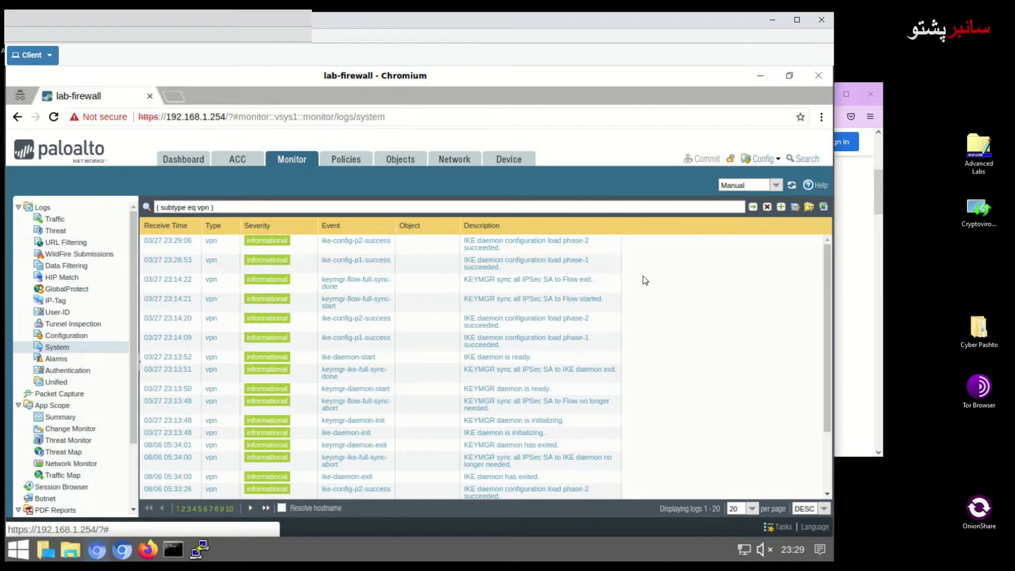
Set the system log auto-refresh to 10 Seconds and reload the list
click(776, 185)
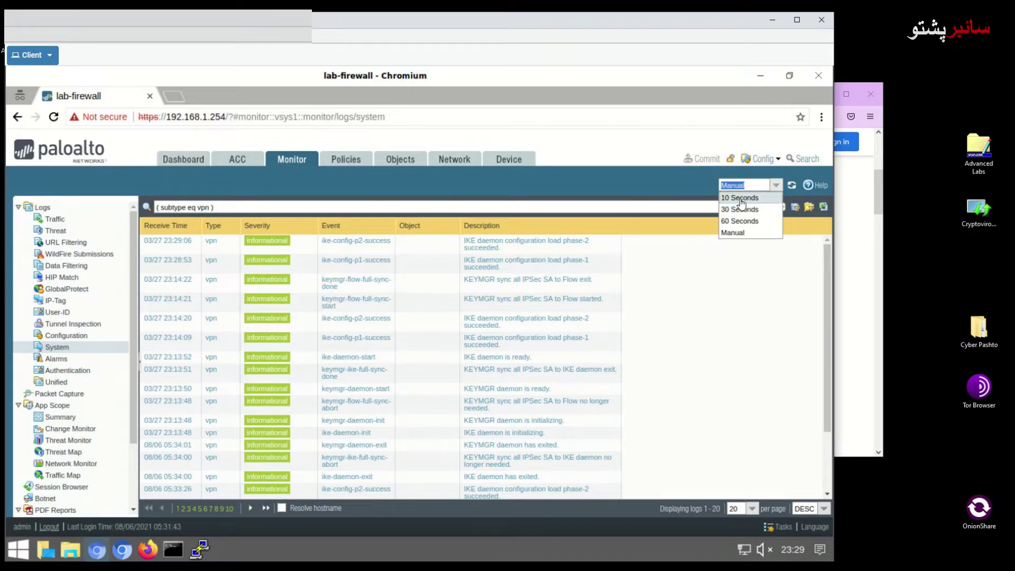
click(746, 195)
click(792, 187)
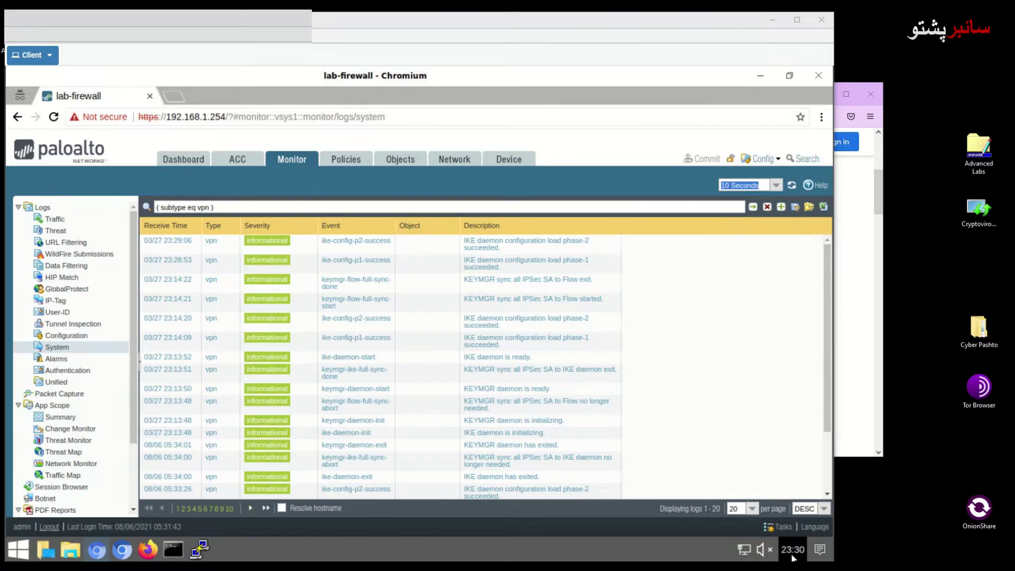
mouse_move(792, 556)
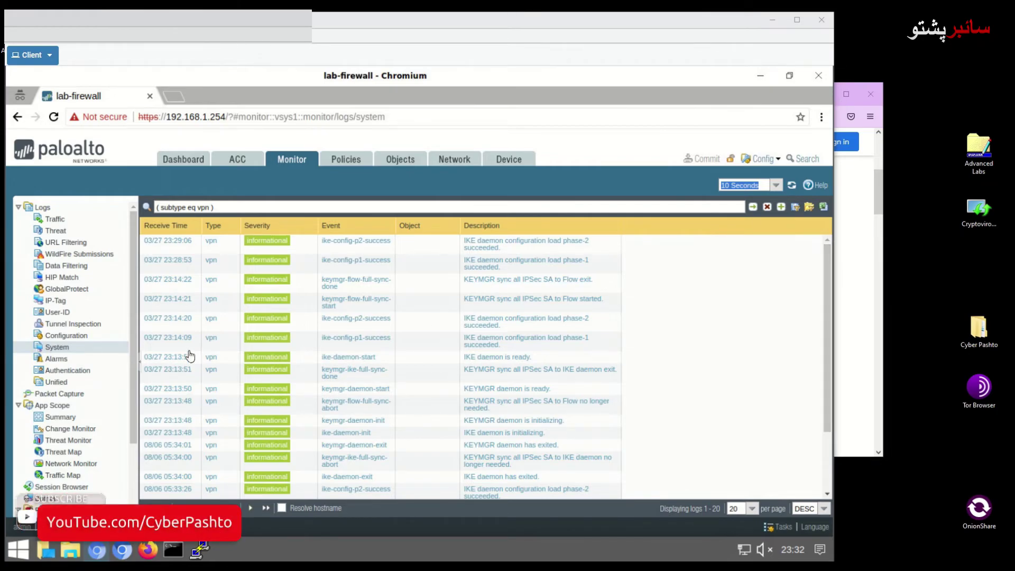
scroll(64, 431, down, 2)
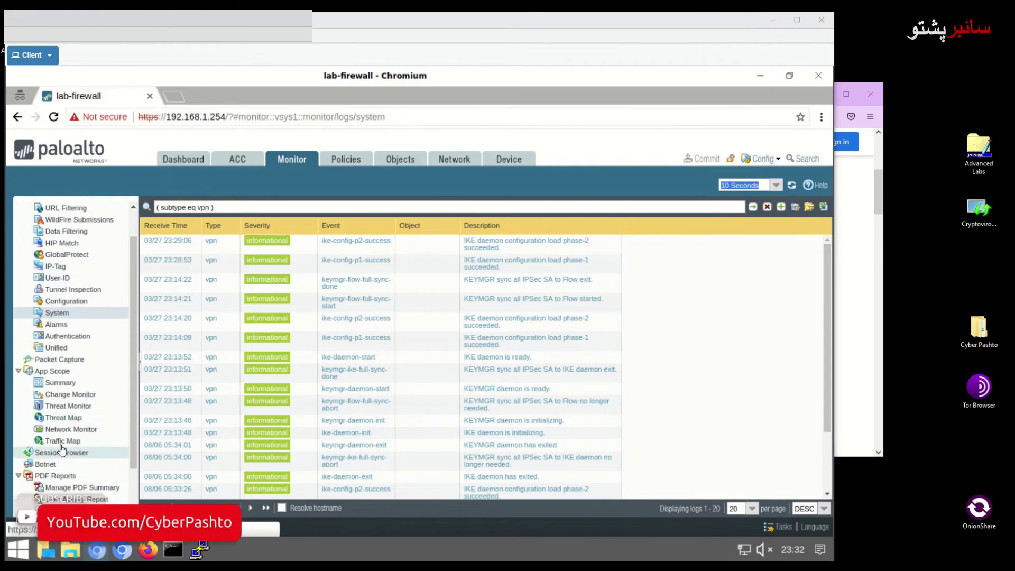